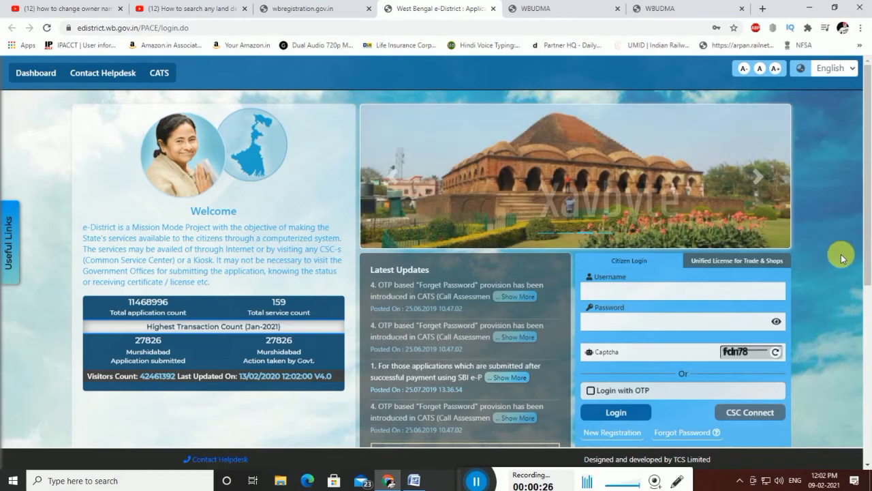
- Look over the trade and shops licence login form, then return to the citizen login form
scroll(868, 265, down, 1)
scroll(867, 265, down, 1)
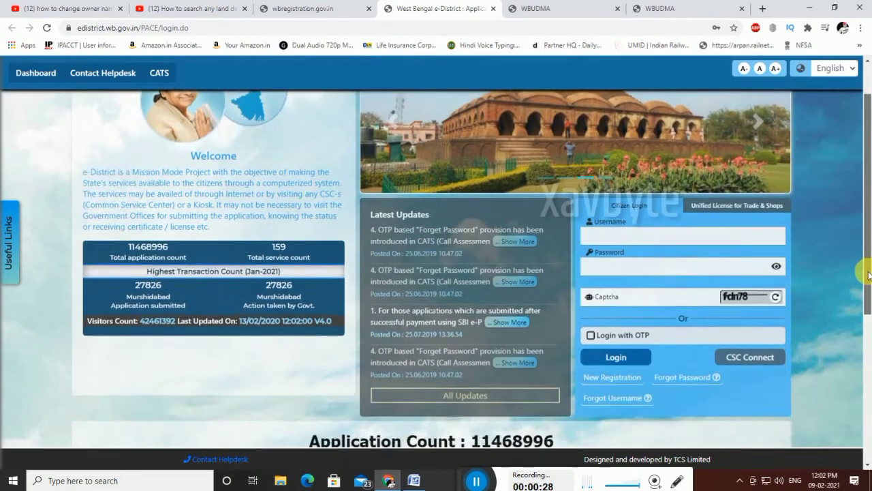
scroll(868, 266, up, 1)
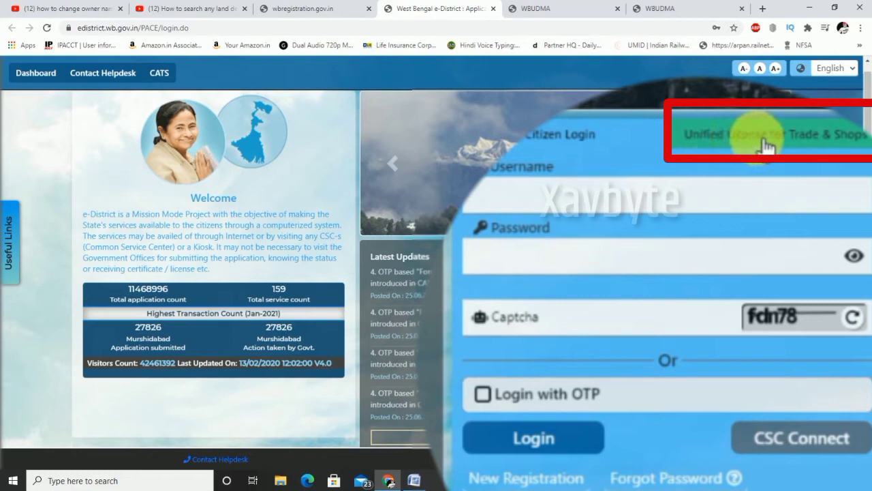
click(760, 146)
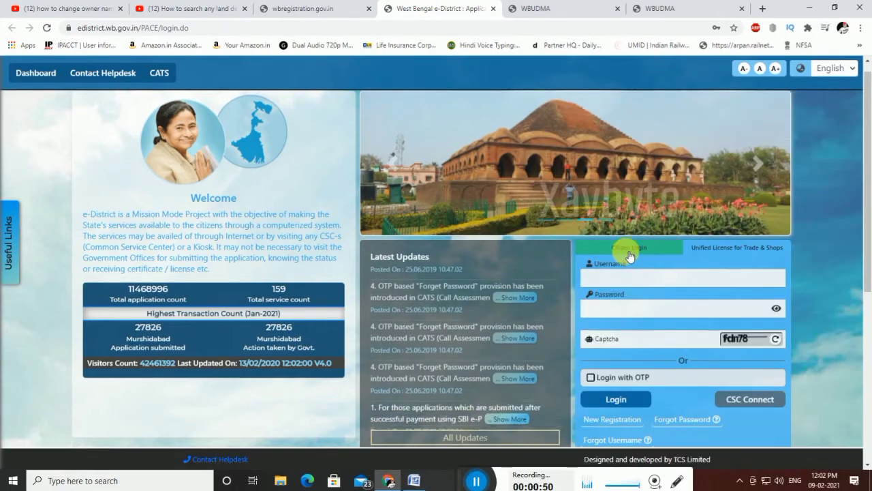
click(630, 256)
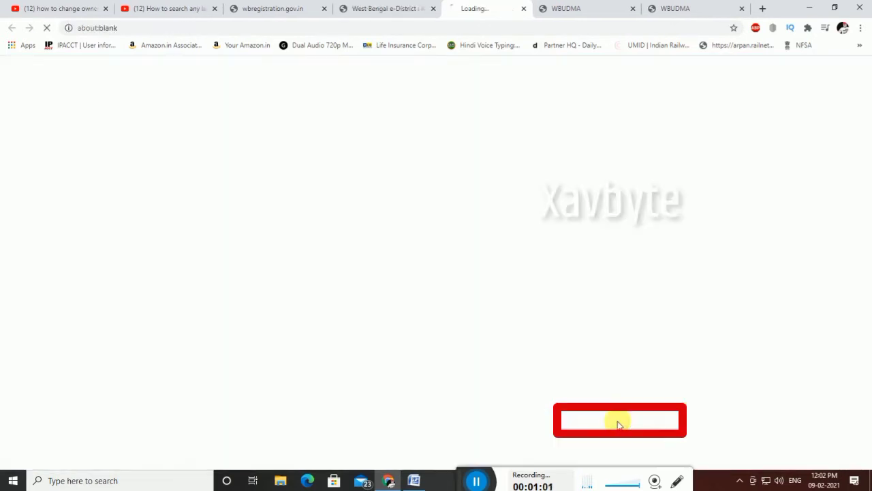
- Open New Registration and enter the applicant's full name, correcting the typos
click(621, 424)
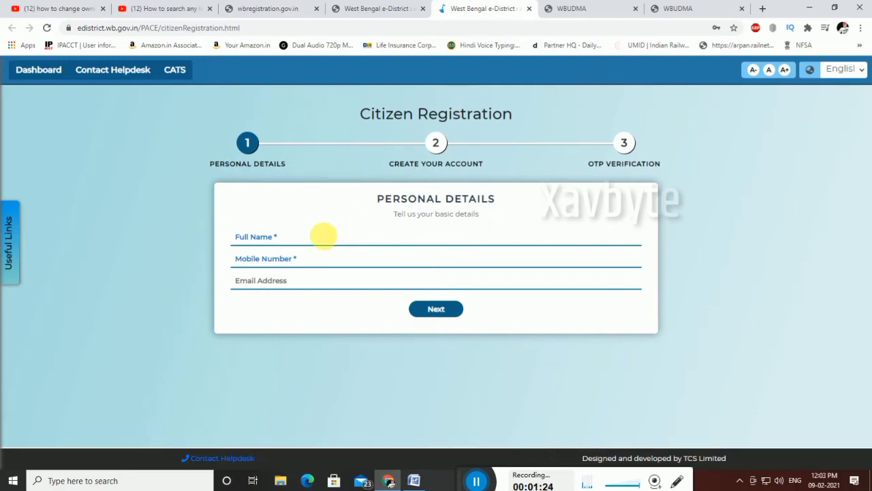
click(322, 237)
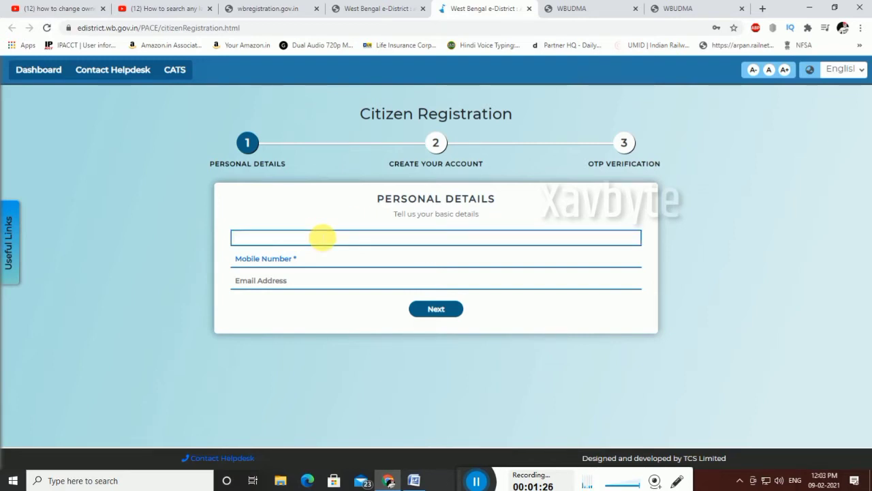
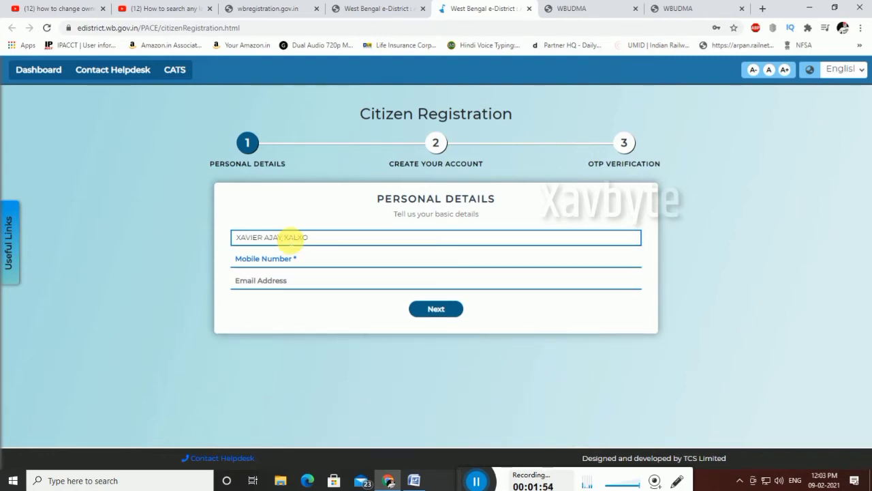
click(334, 262)
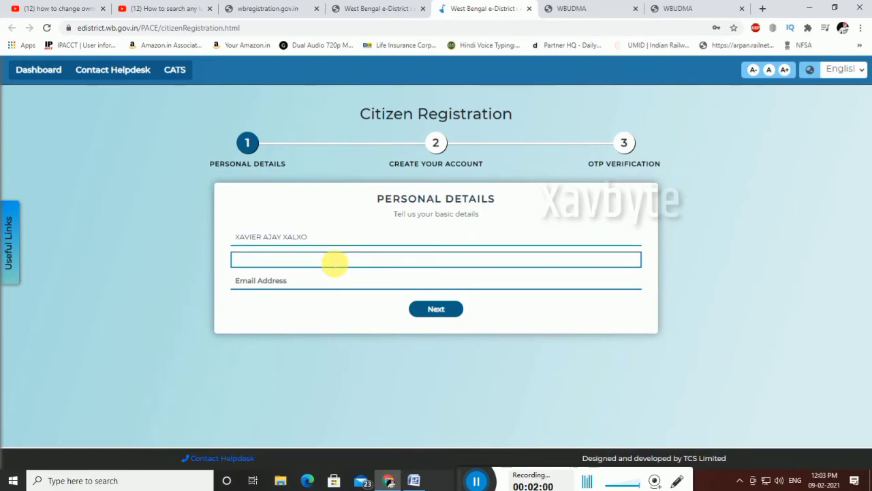
drag(461, 470, 415, 457)
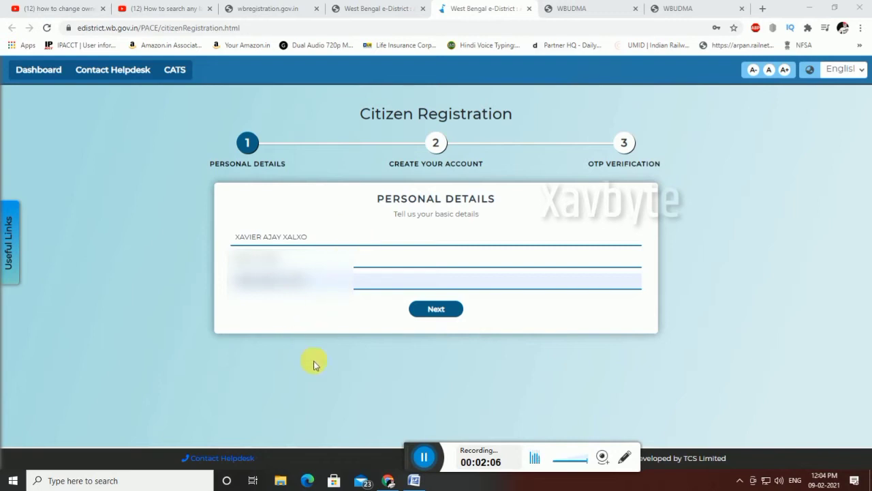
- Proceed to the Create Your Account step and edit the user name, clearing the entry
click(436, 309)
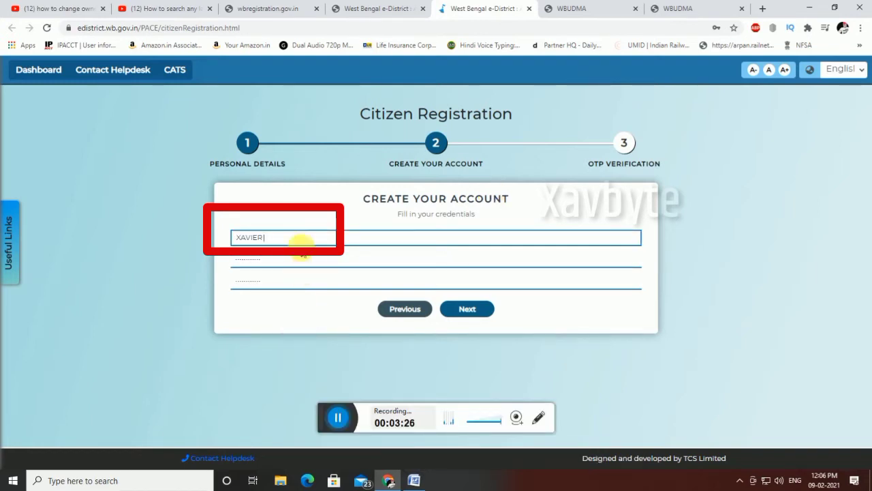
key(BackSpace)
key(BackSpace)
key(BackSpace)
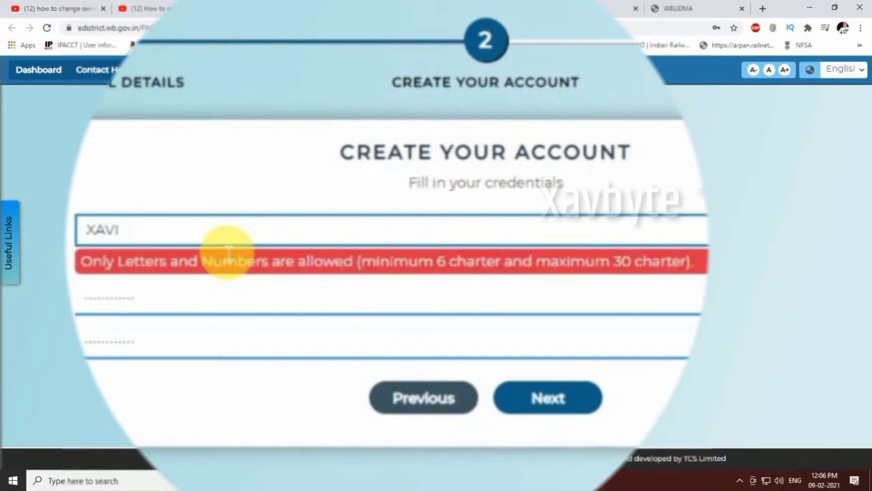
text(ER)
key(ctrl+a)
key(BackSpace)
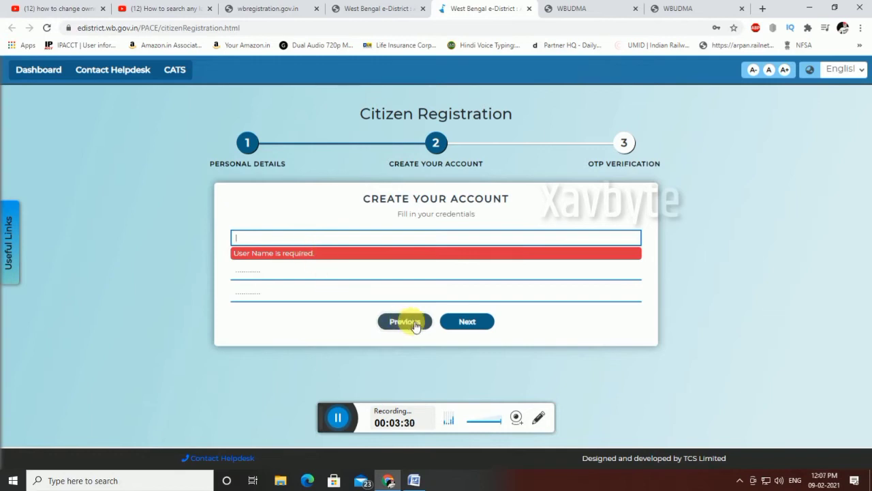
click(335, 422)
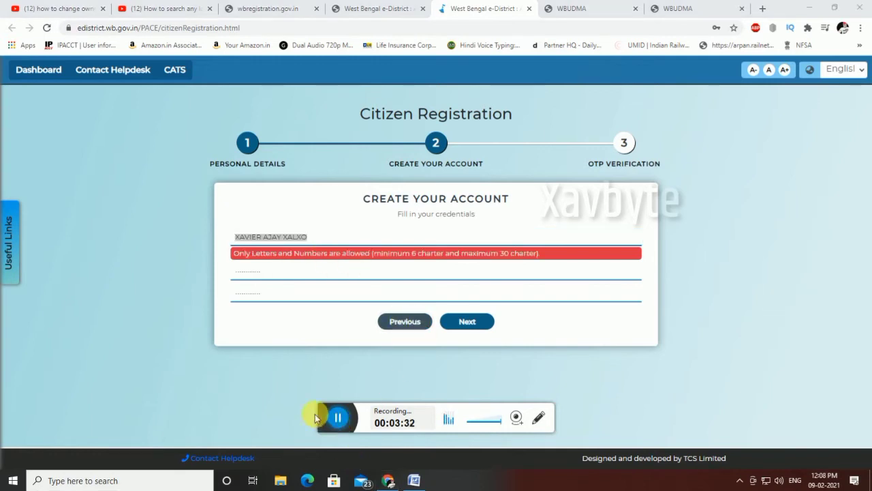
drag(321, 413, 374, 447)
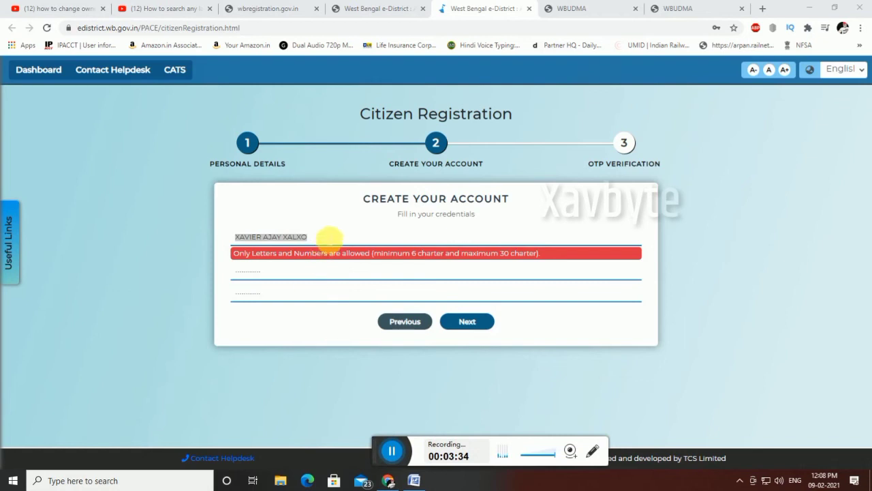
- Replace the rejected username with a valid letters-and-numbers one and continue to OTP verification
triple_click(329, 237)
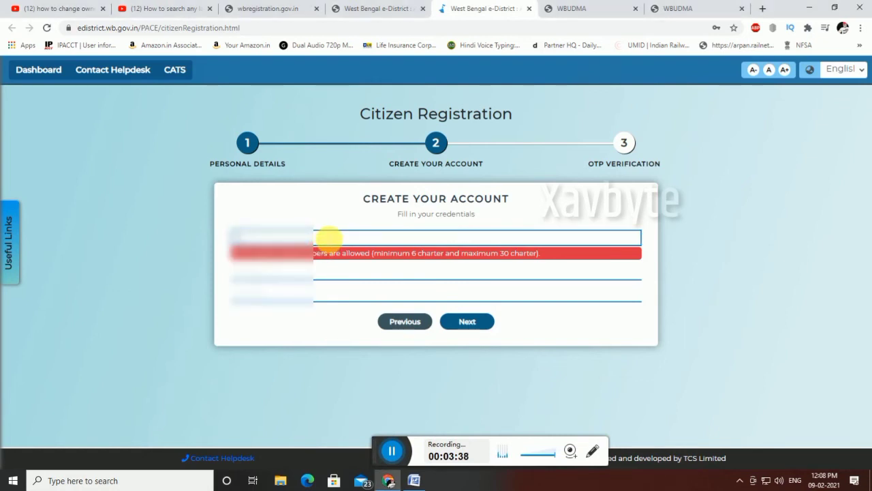
key(BackSpace)
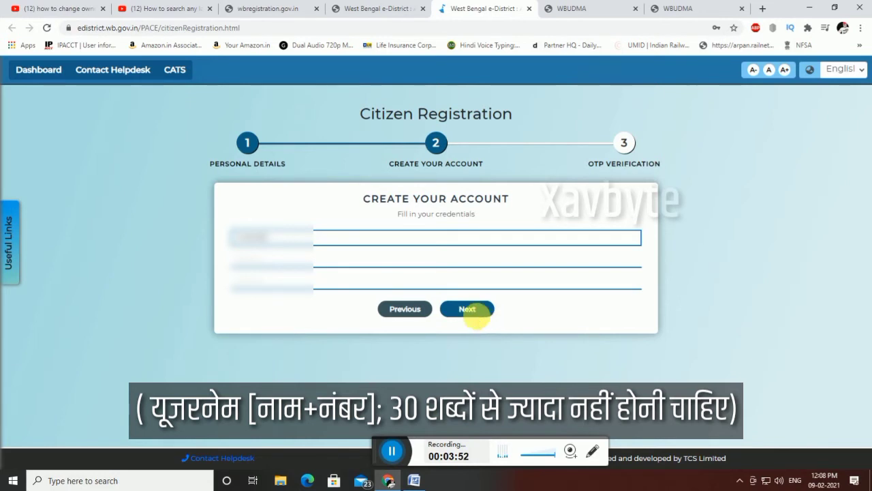
click(473, 310)
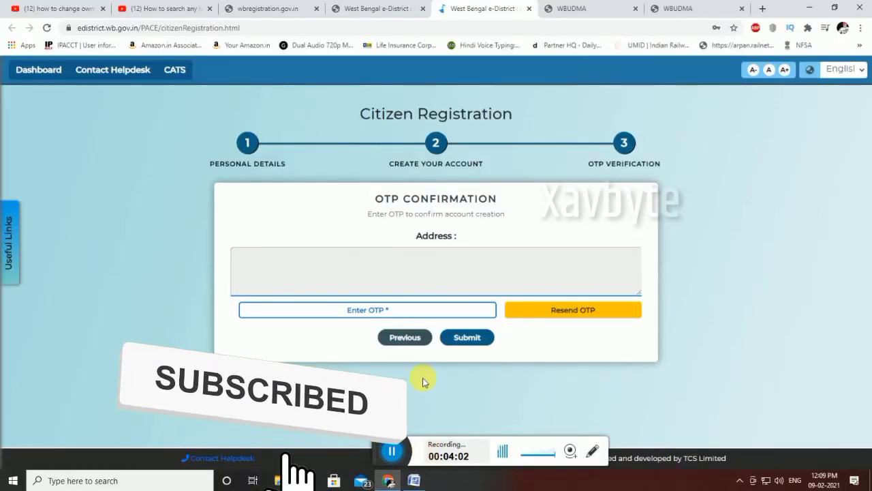
- Enter the received OTP in the confirmation field and submit it
click(383, 311)
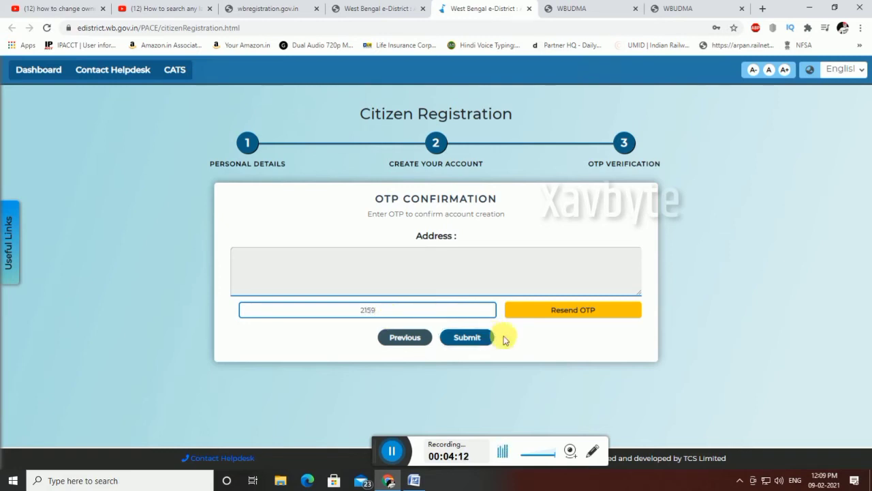
click(482, 338)
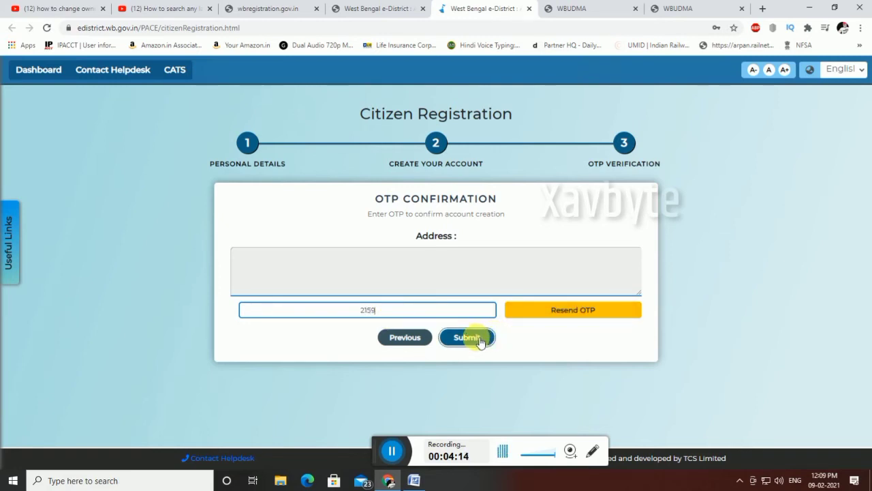
click(480, 339)
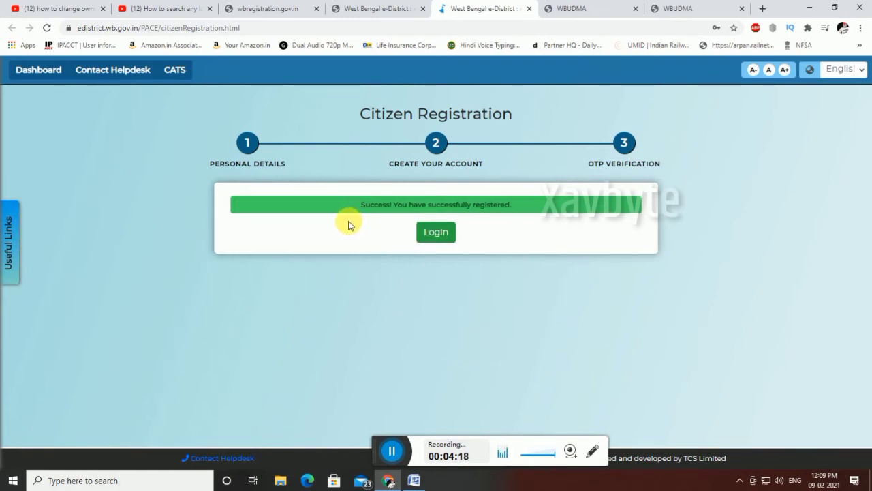
- On the login page, save the credentials in Chrome and enter a refreshed captcha
click(436, 233)
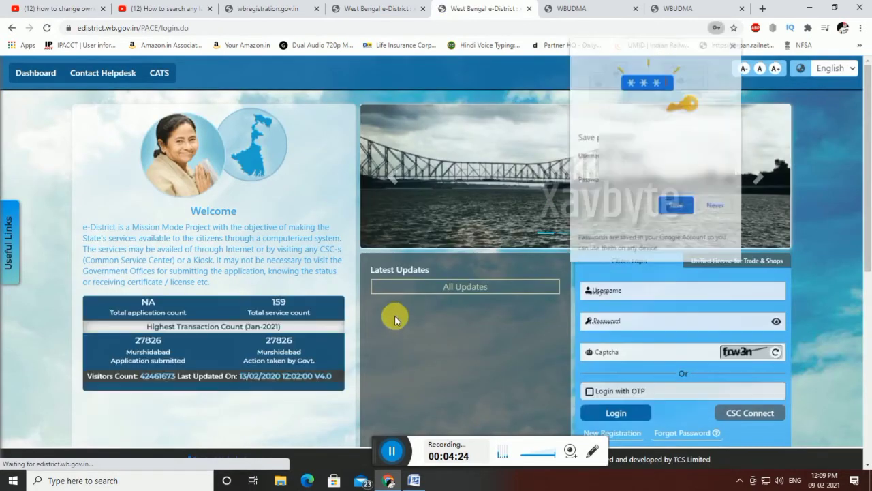
click(678, 206)
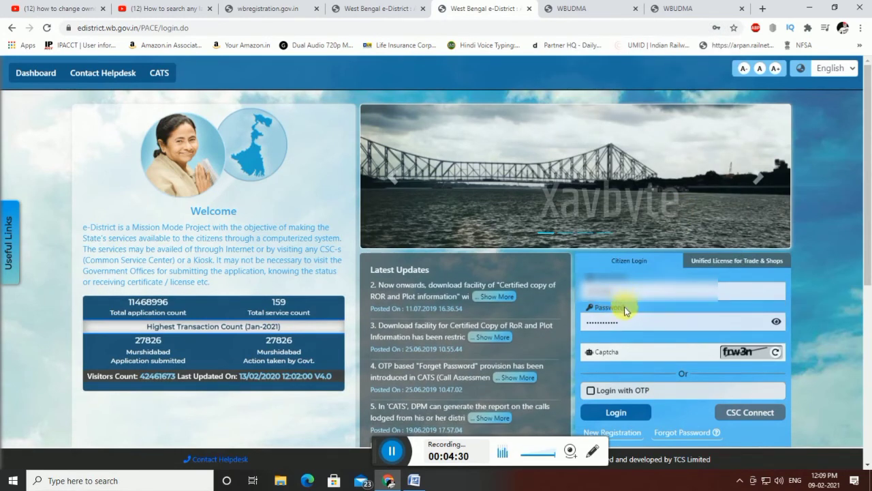
click(777, 354)
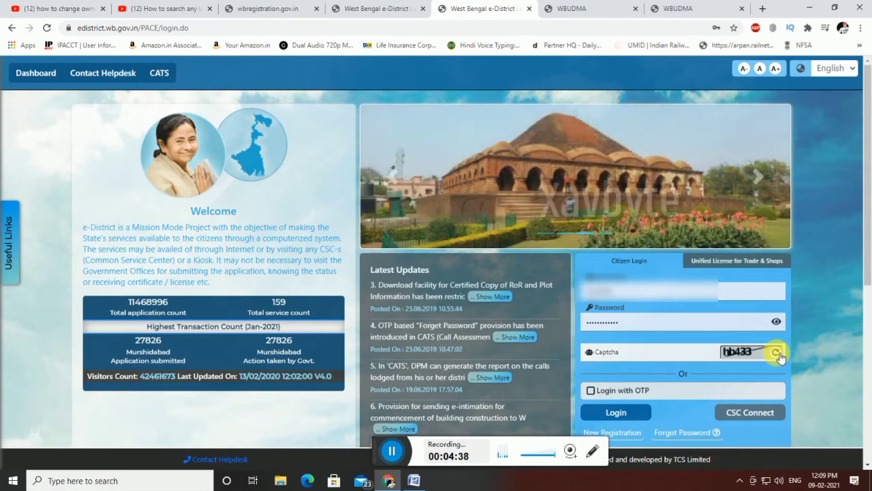
click(776, 353)
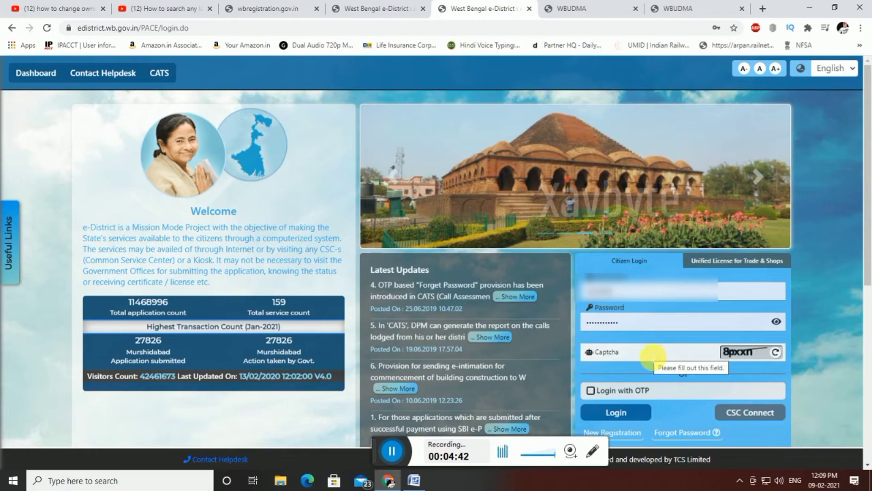
click(652, 354)
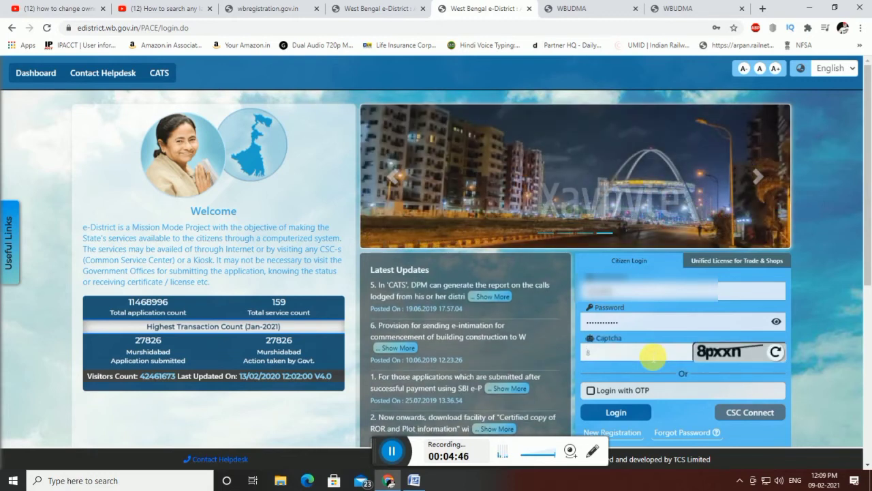
text(8pxxn)
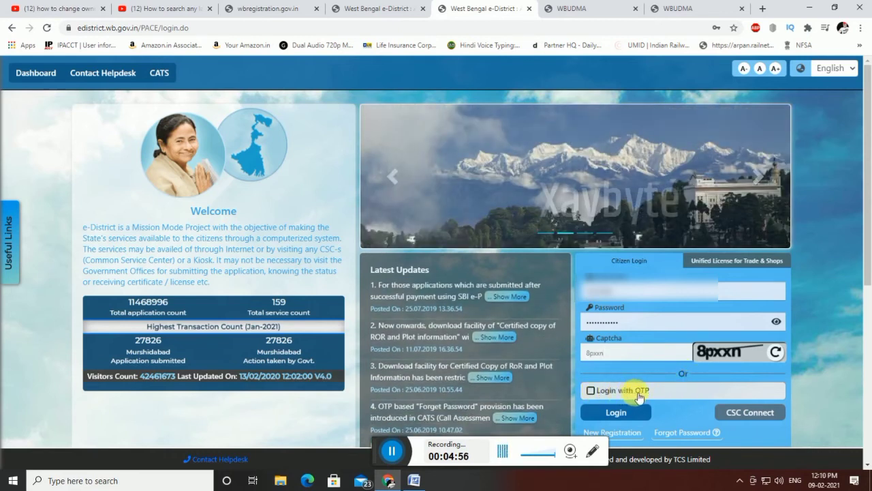
- Log in and filter the District dashboard to the Certificates services
click(615, 417)
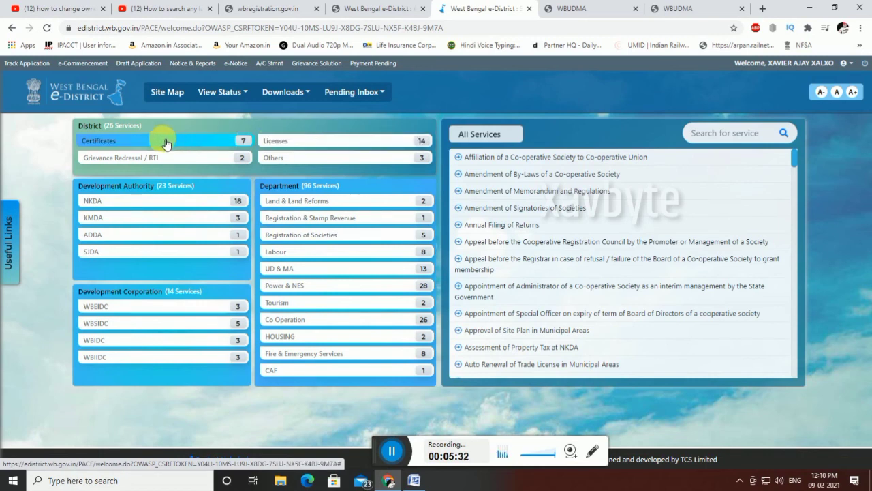
click(111, 143)
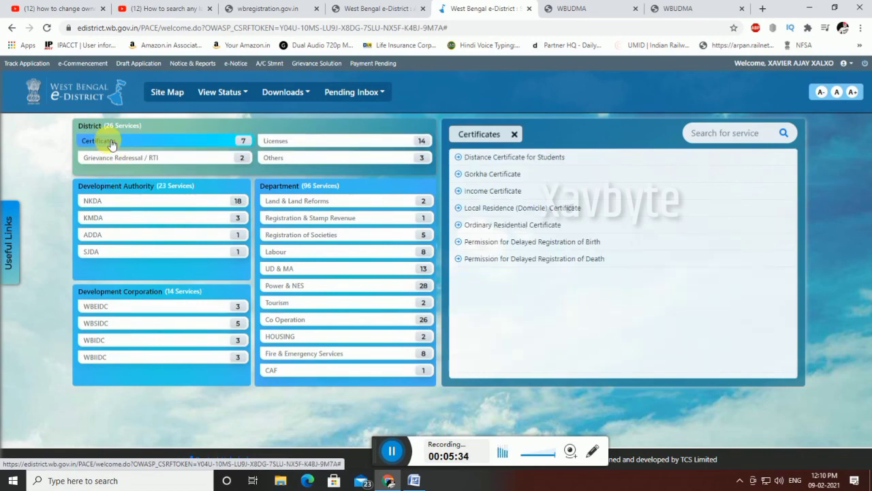